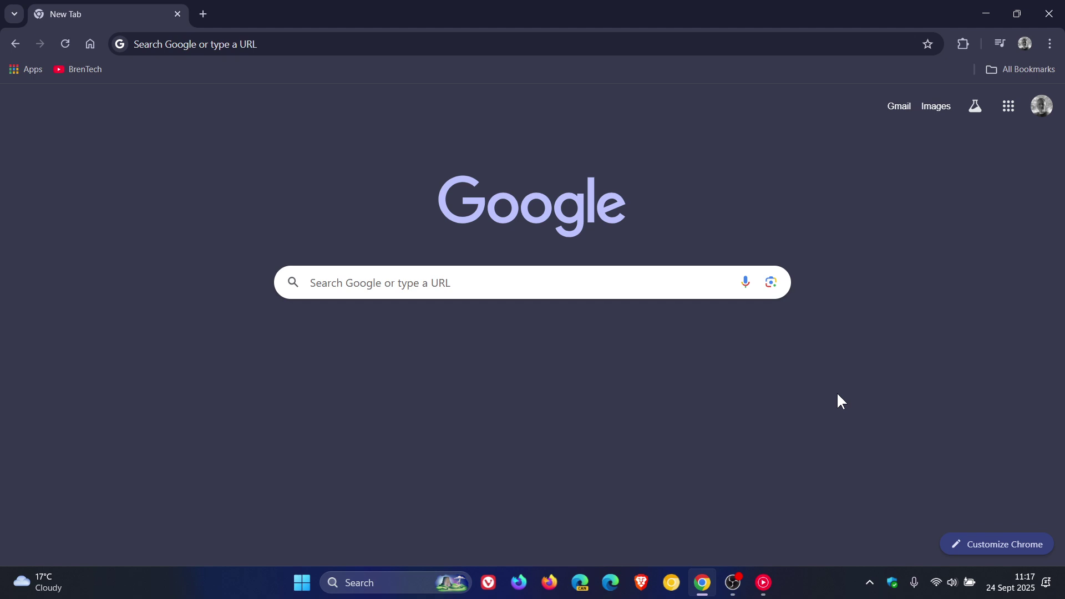
# Step: Check the browser version under Help > About Google Chrome: 140.0.7339.208, up to date
pyautogui.click(1050, 44)
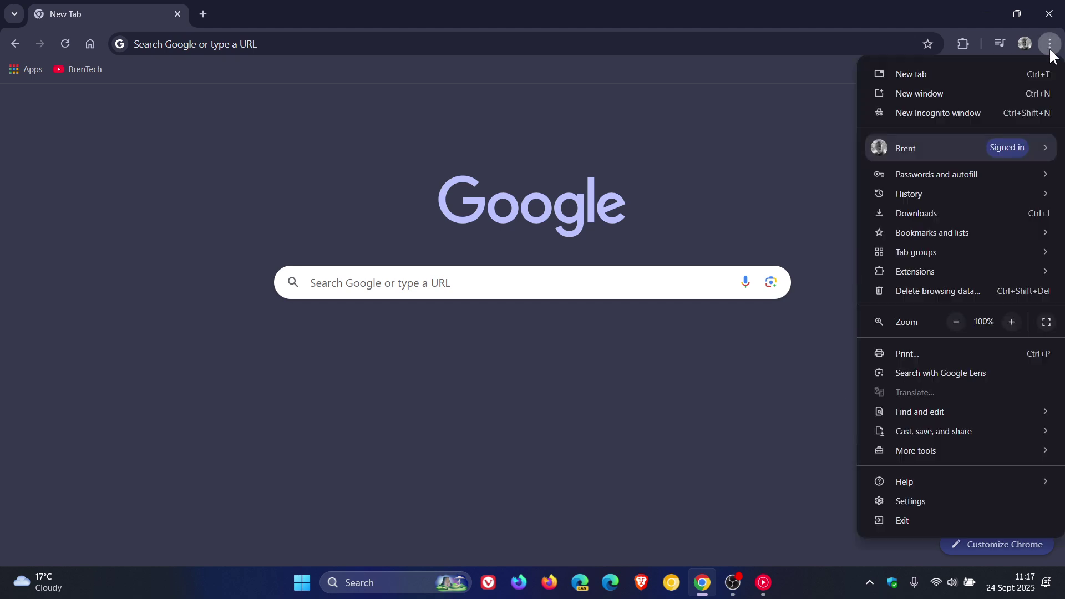
pyautogui.click(915, 479)
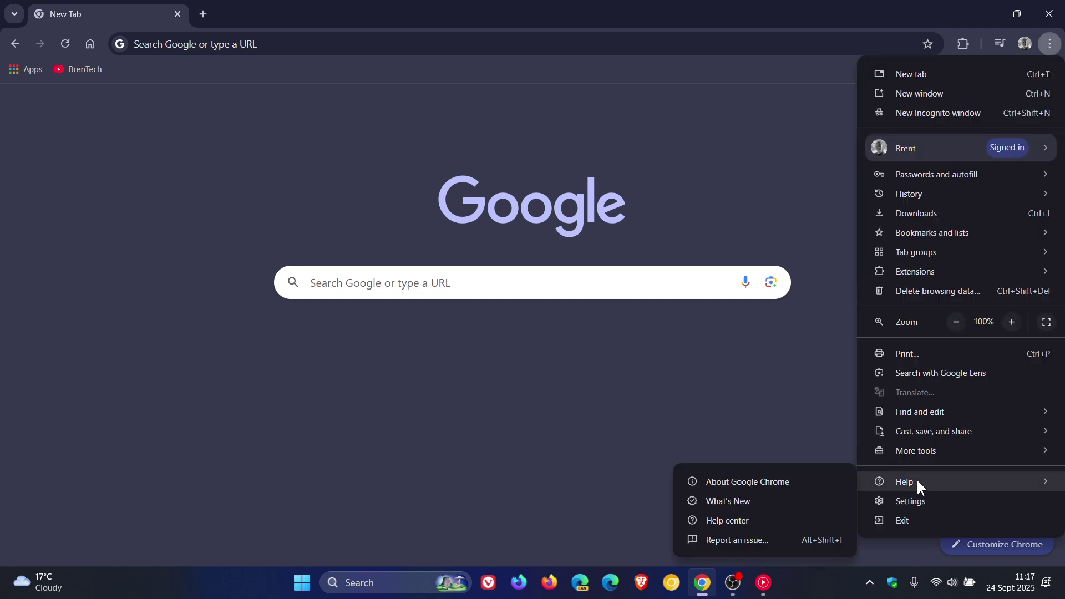
pyautogui.click(755, 484)
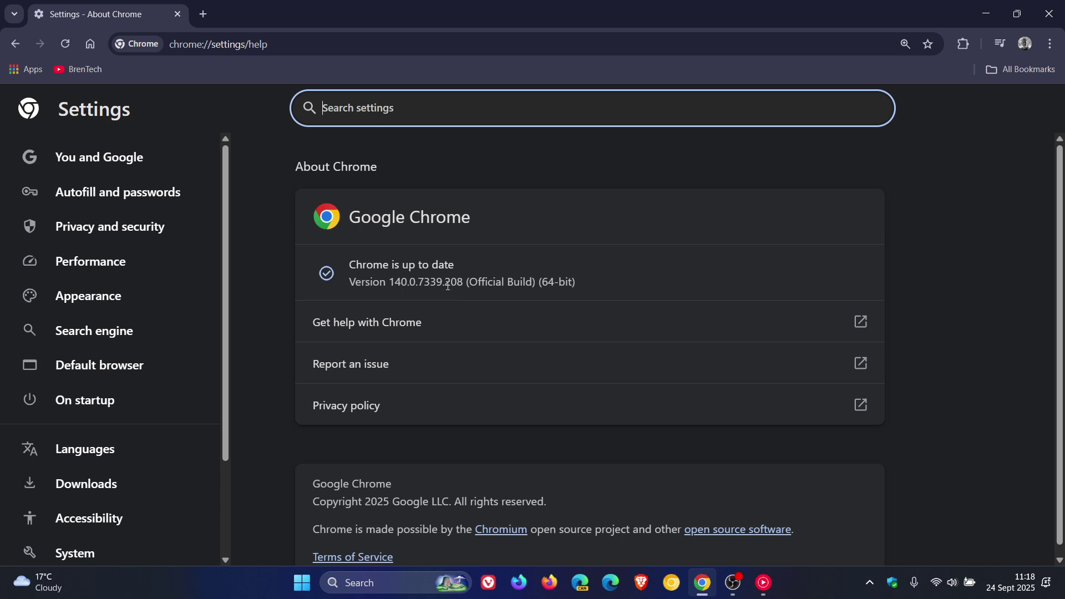
pyautogui.moveTo(444, 283); pyautogui.dragTo(462, 284)
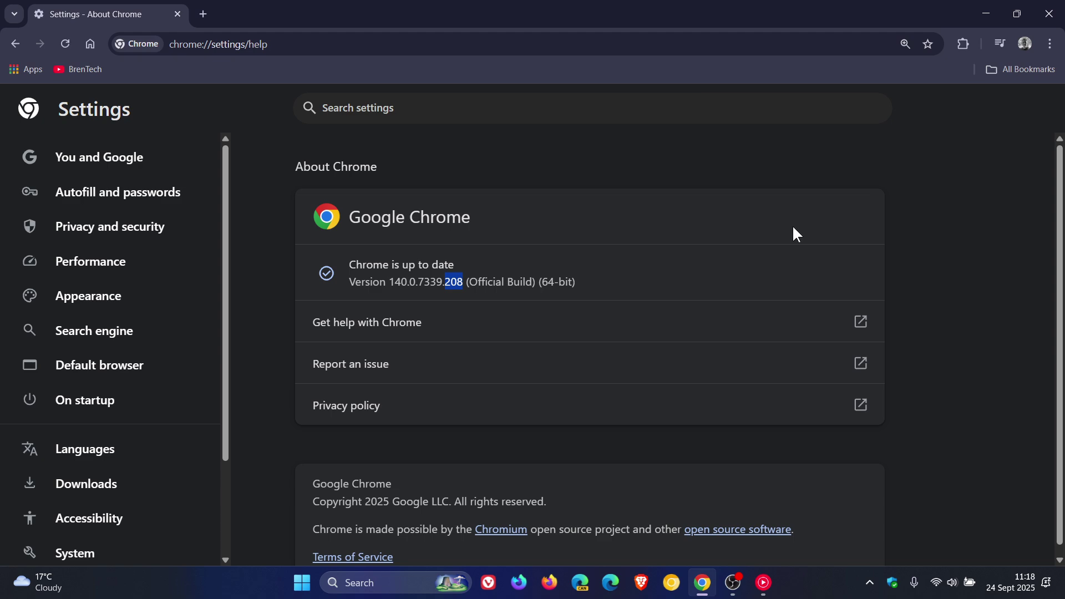
pyautogui.click(792, 224)
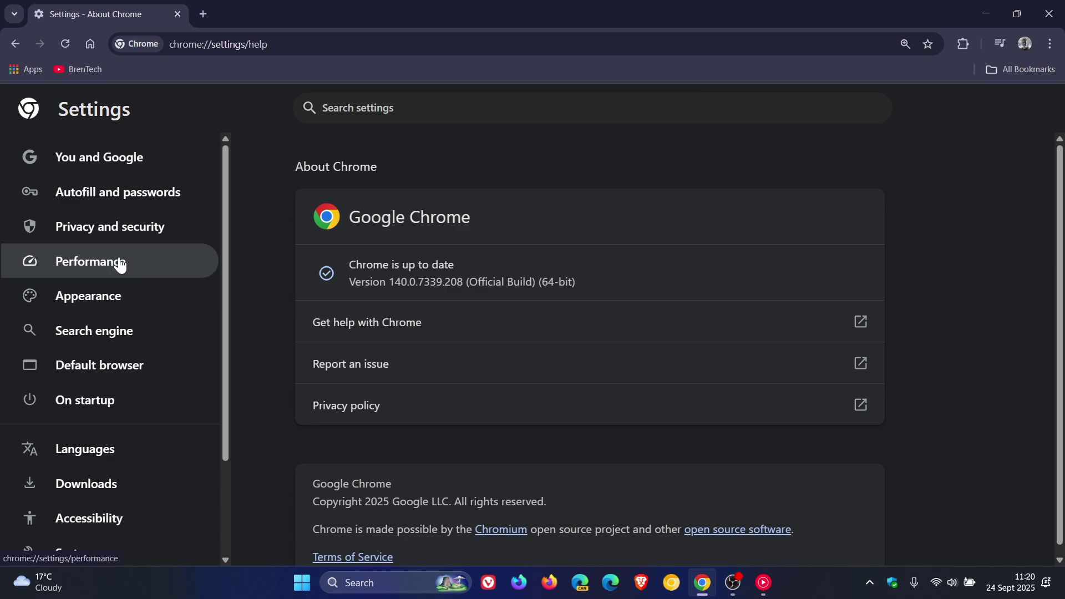
pyautogui.scroll(-3, 119, 267)
# Step: Turn on Developer mode on the Extensions page and view the uBlock Origin popup
pyautogui.click(68, 524)
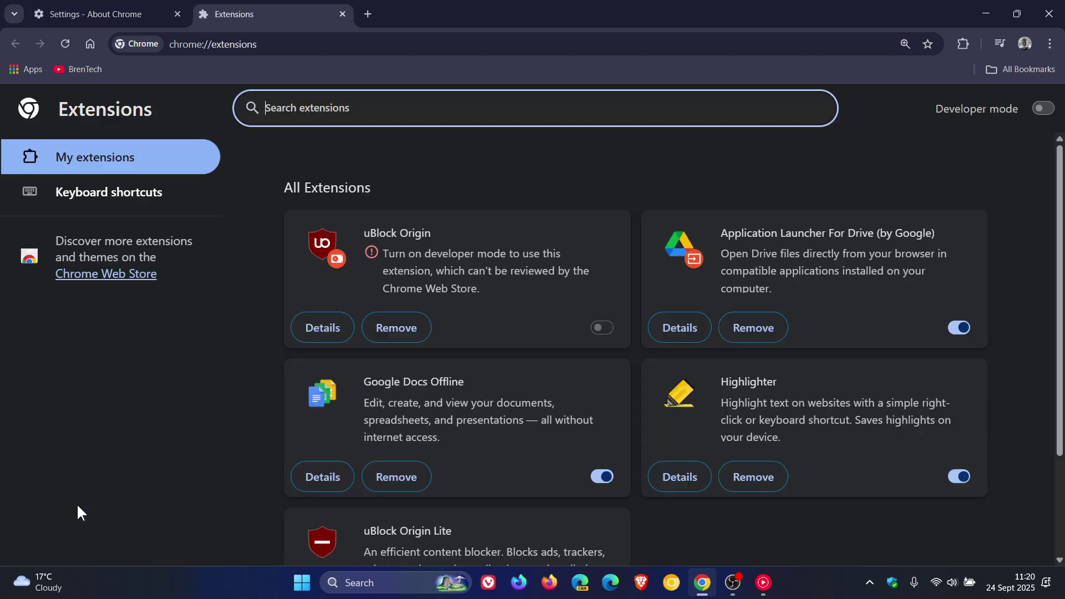
pyautogui.click(1042, 109)
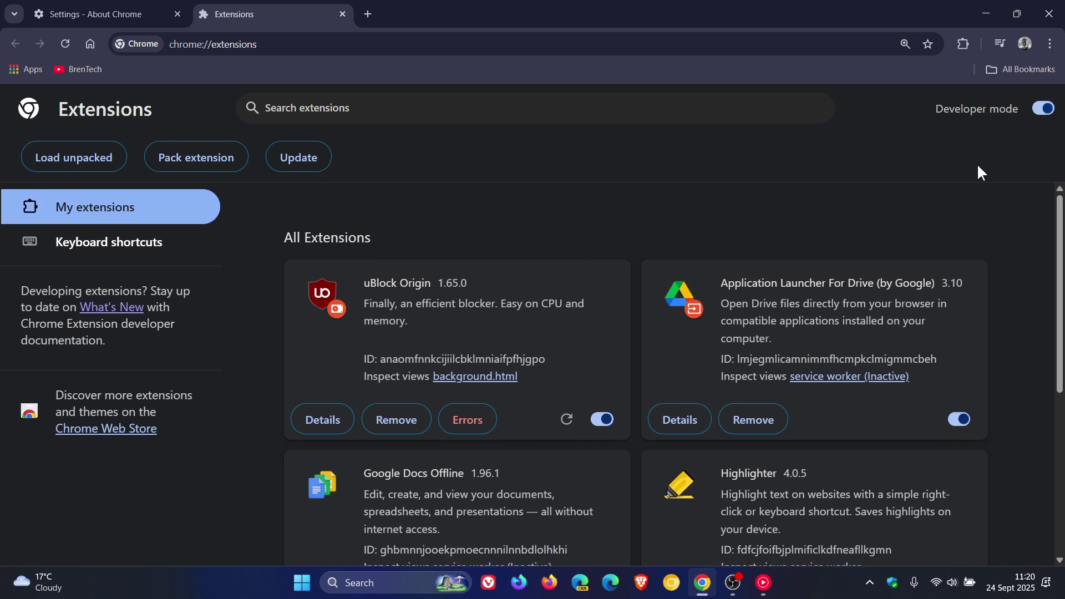
pyautogui.click(968, 46)
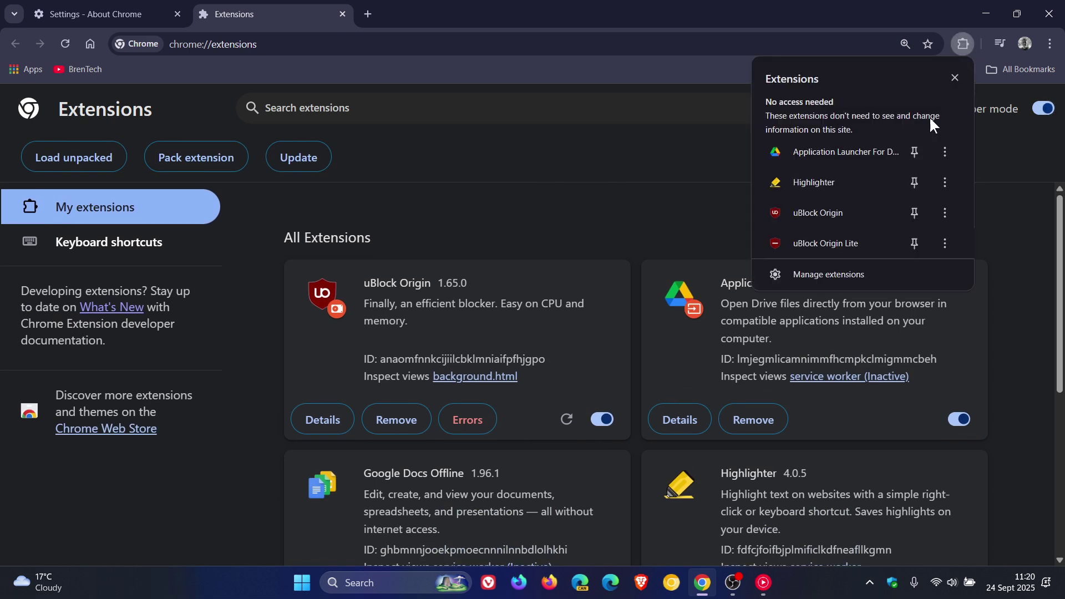
pyautogui.click(878, 212)
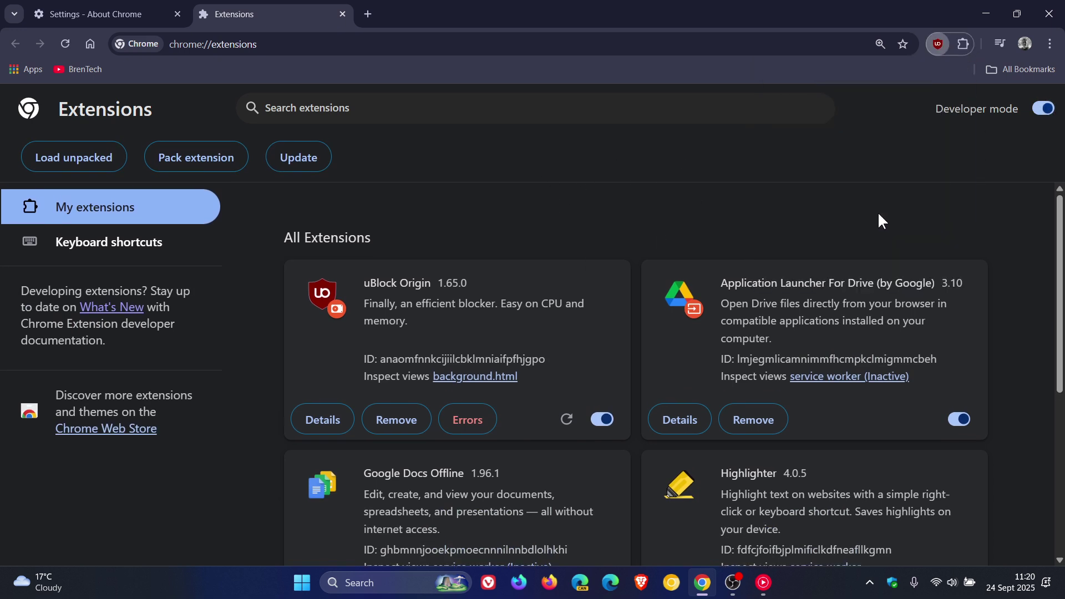
pyautogui.click(1003, 197)
# Step: Switch Developer mode back off, close the Extensions tab and return to the Google new tab page
pyautogui.click(1042, 109)
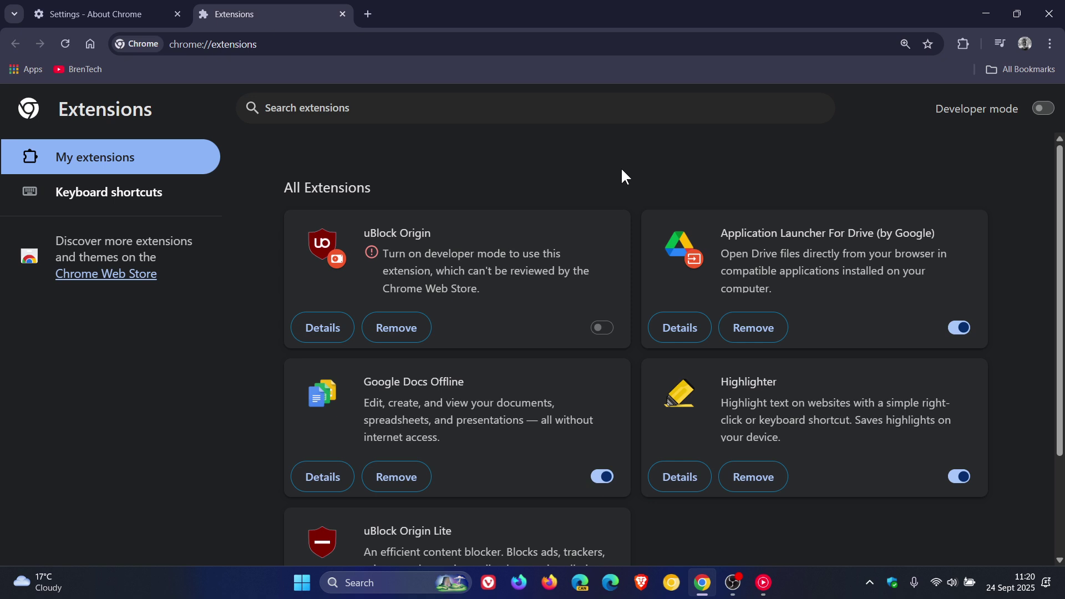
pyautogui.click(343, 14)
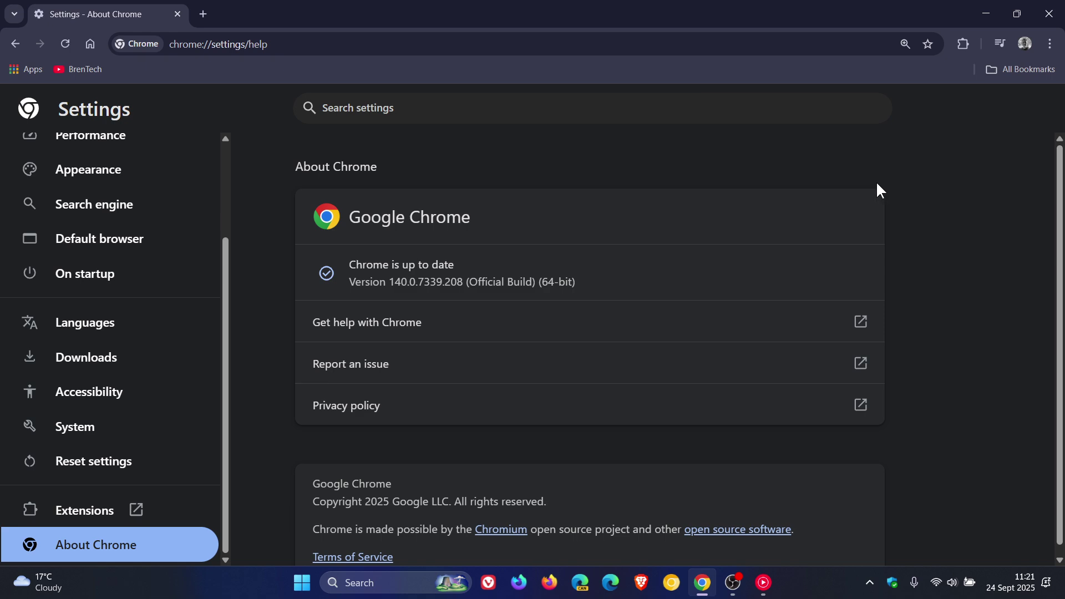
pyautogui.click(88, 42)
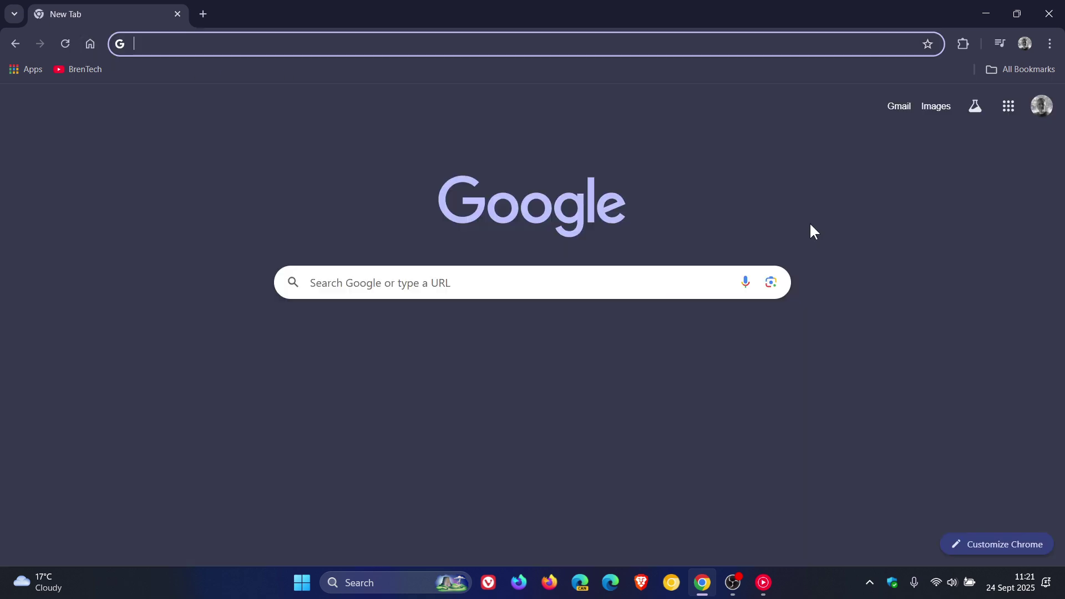
pyautogui.click(1020, 591)
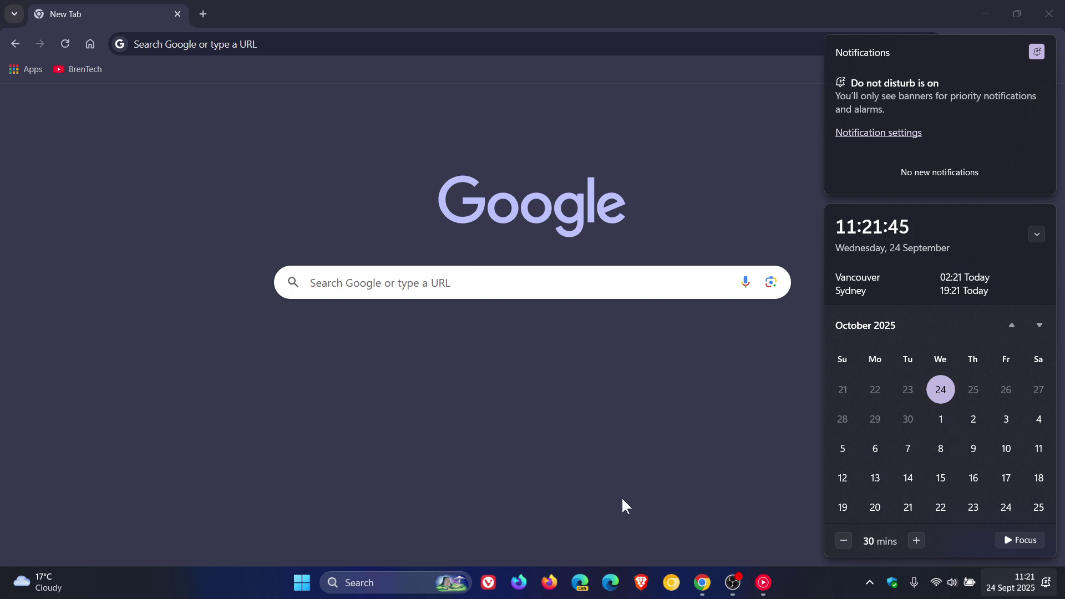
pyautogui.click(709, 430)
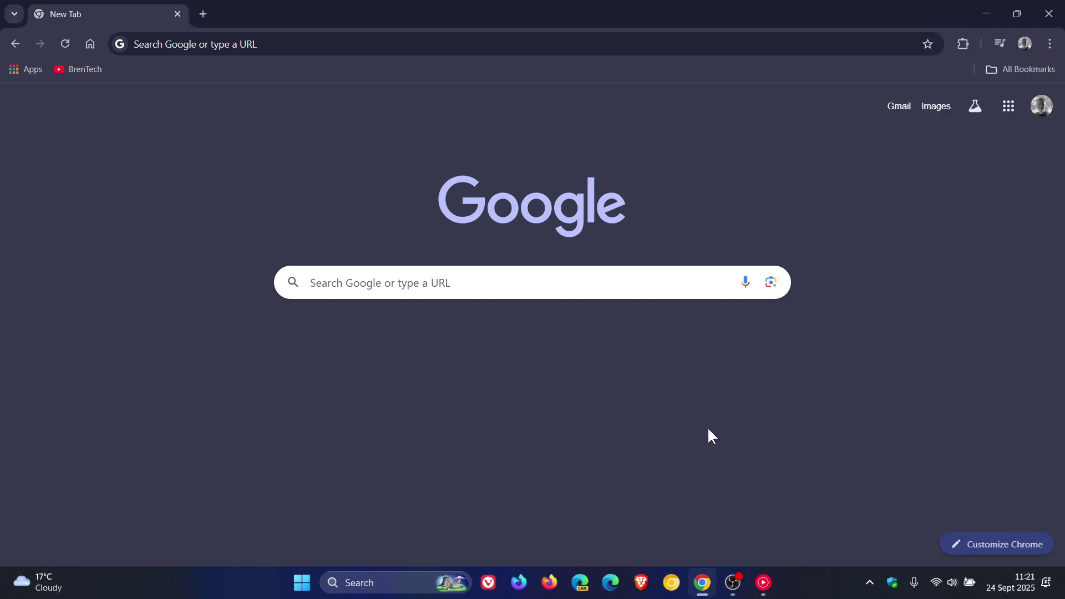